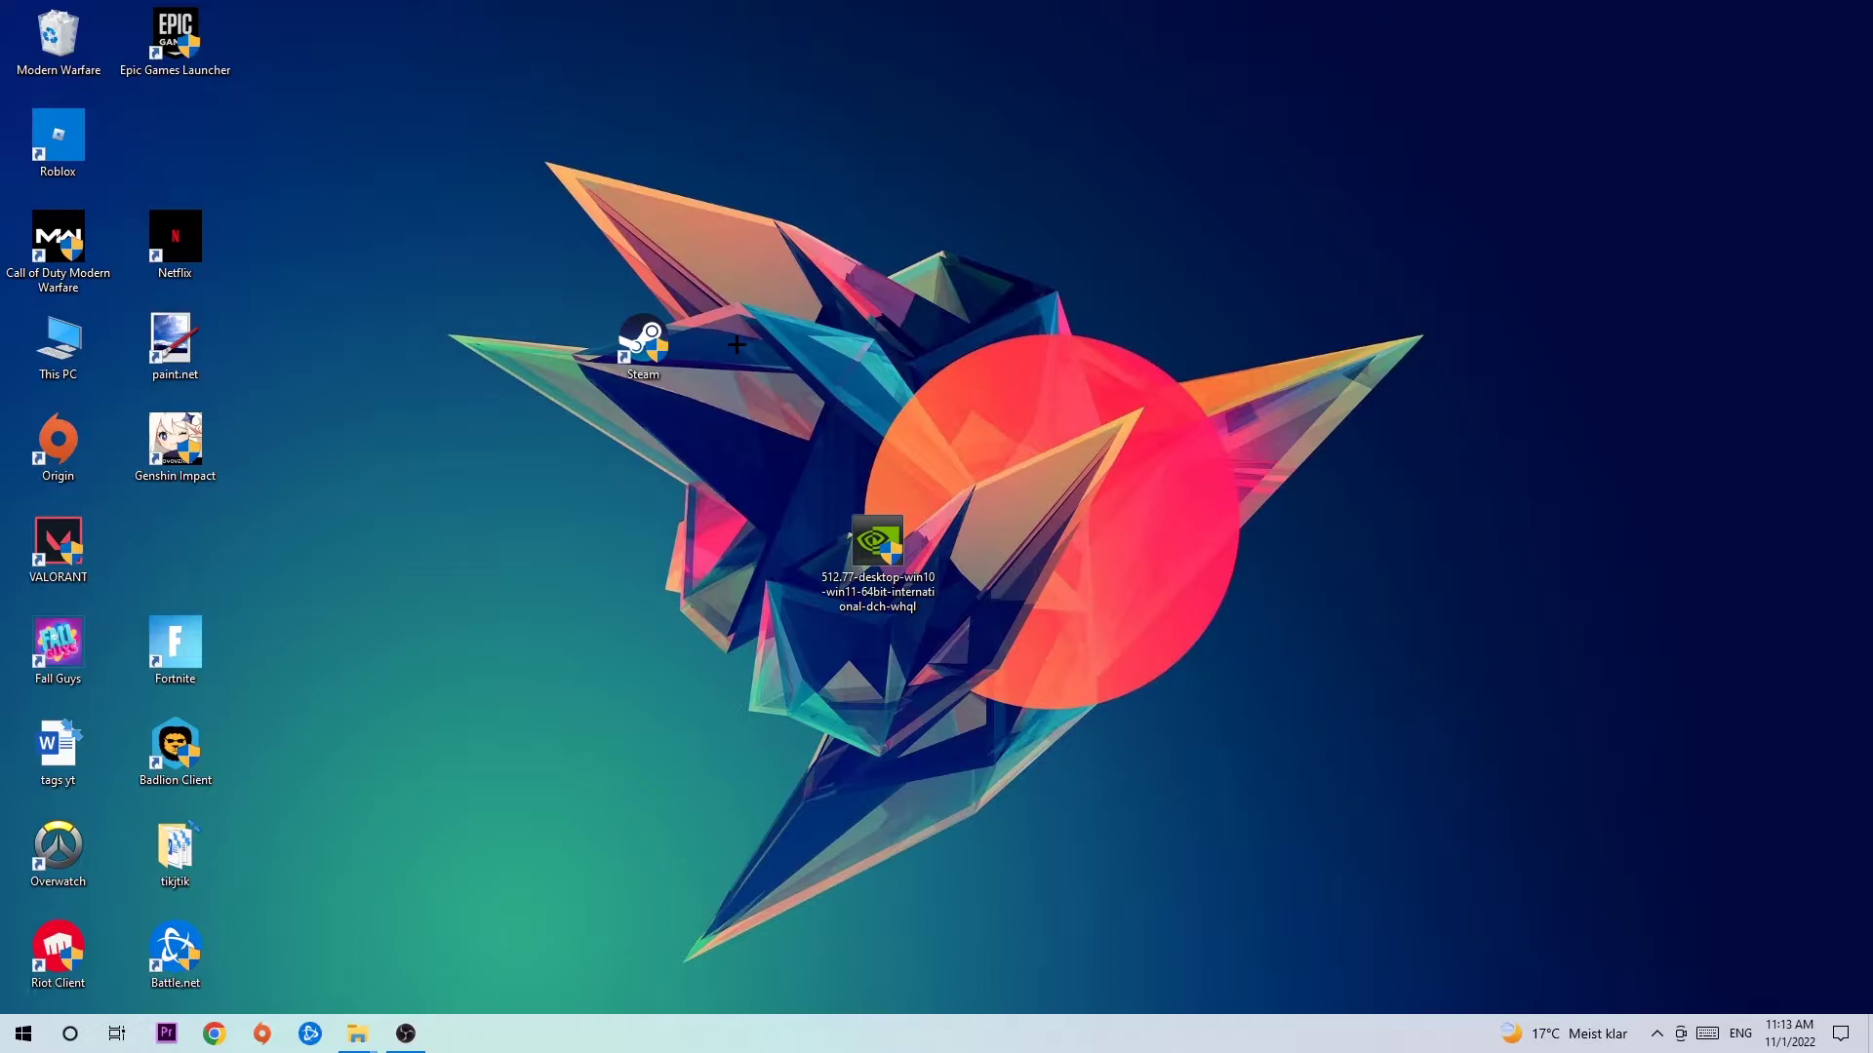
- Switch input to DEU, launch a maximized Command Prompt and run ipconfig /flushdns
{"action": "left_click", "coordinate": [1740, 1033]}
{"action": "left_click", "coordinate": [1723, 952]}
{"action": "key", "text": "super+r"}
{"action": "left_click_drag", "start_coordinate": [292, 815], "coordinate": [828, 499]}
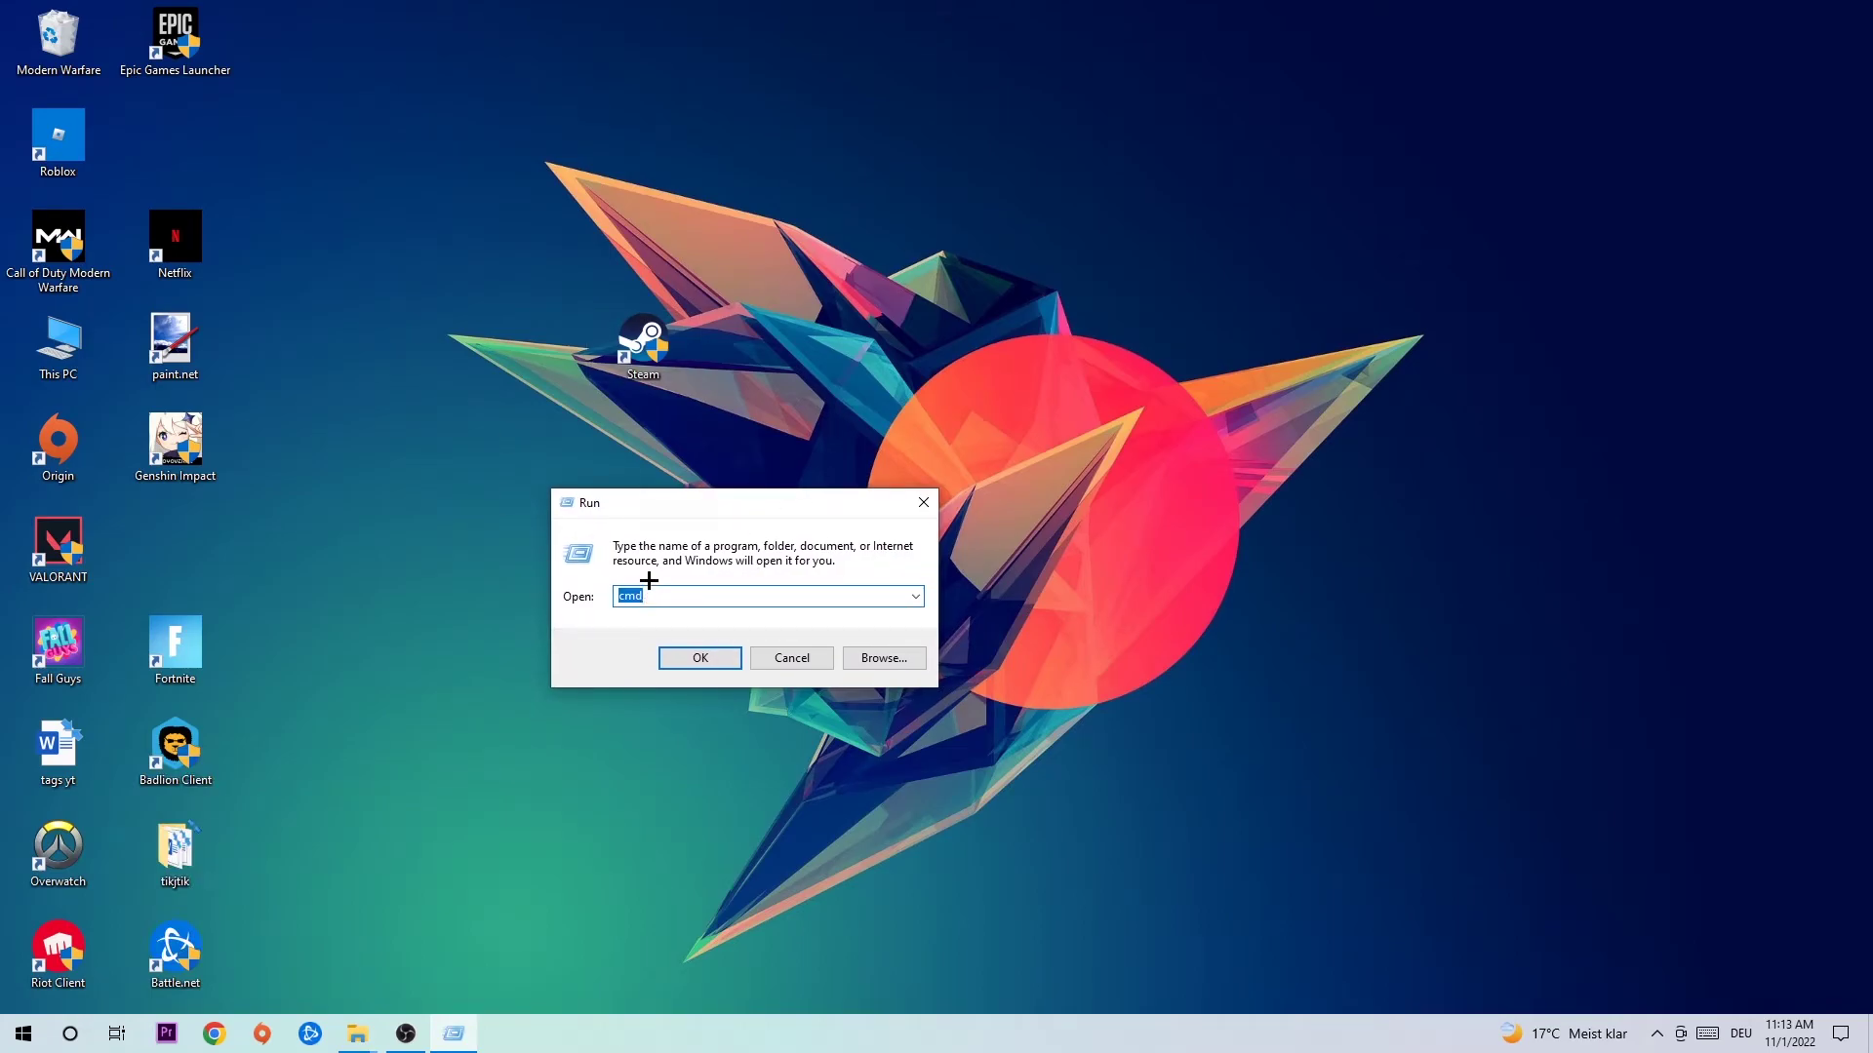
{"action": "left_click", "coordinate": [699, 657]}
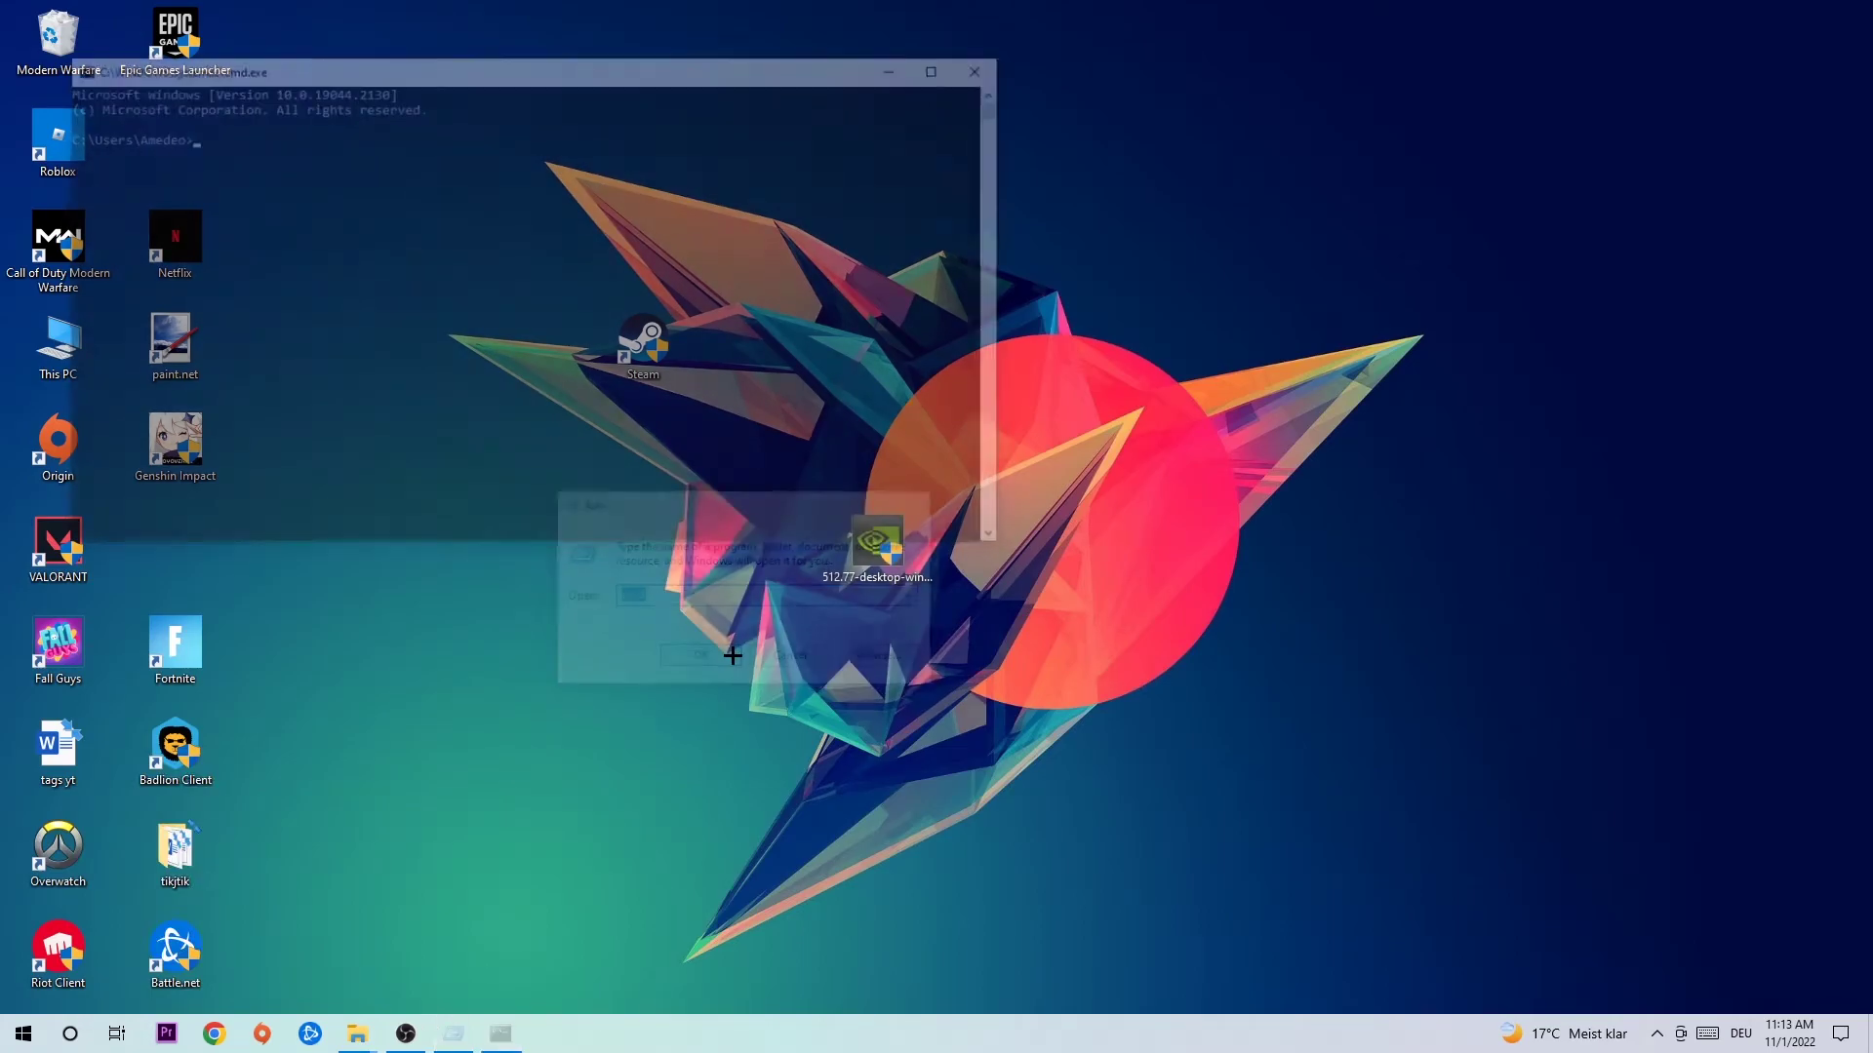
{"action": "left_click", "coordinate": [949, 65]}
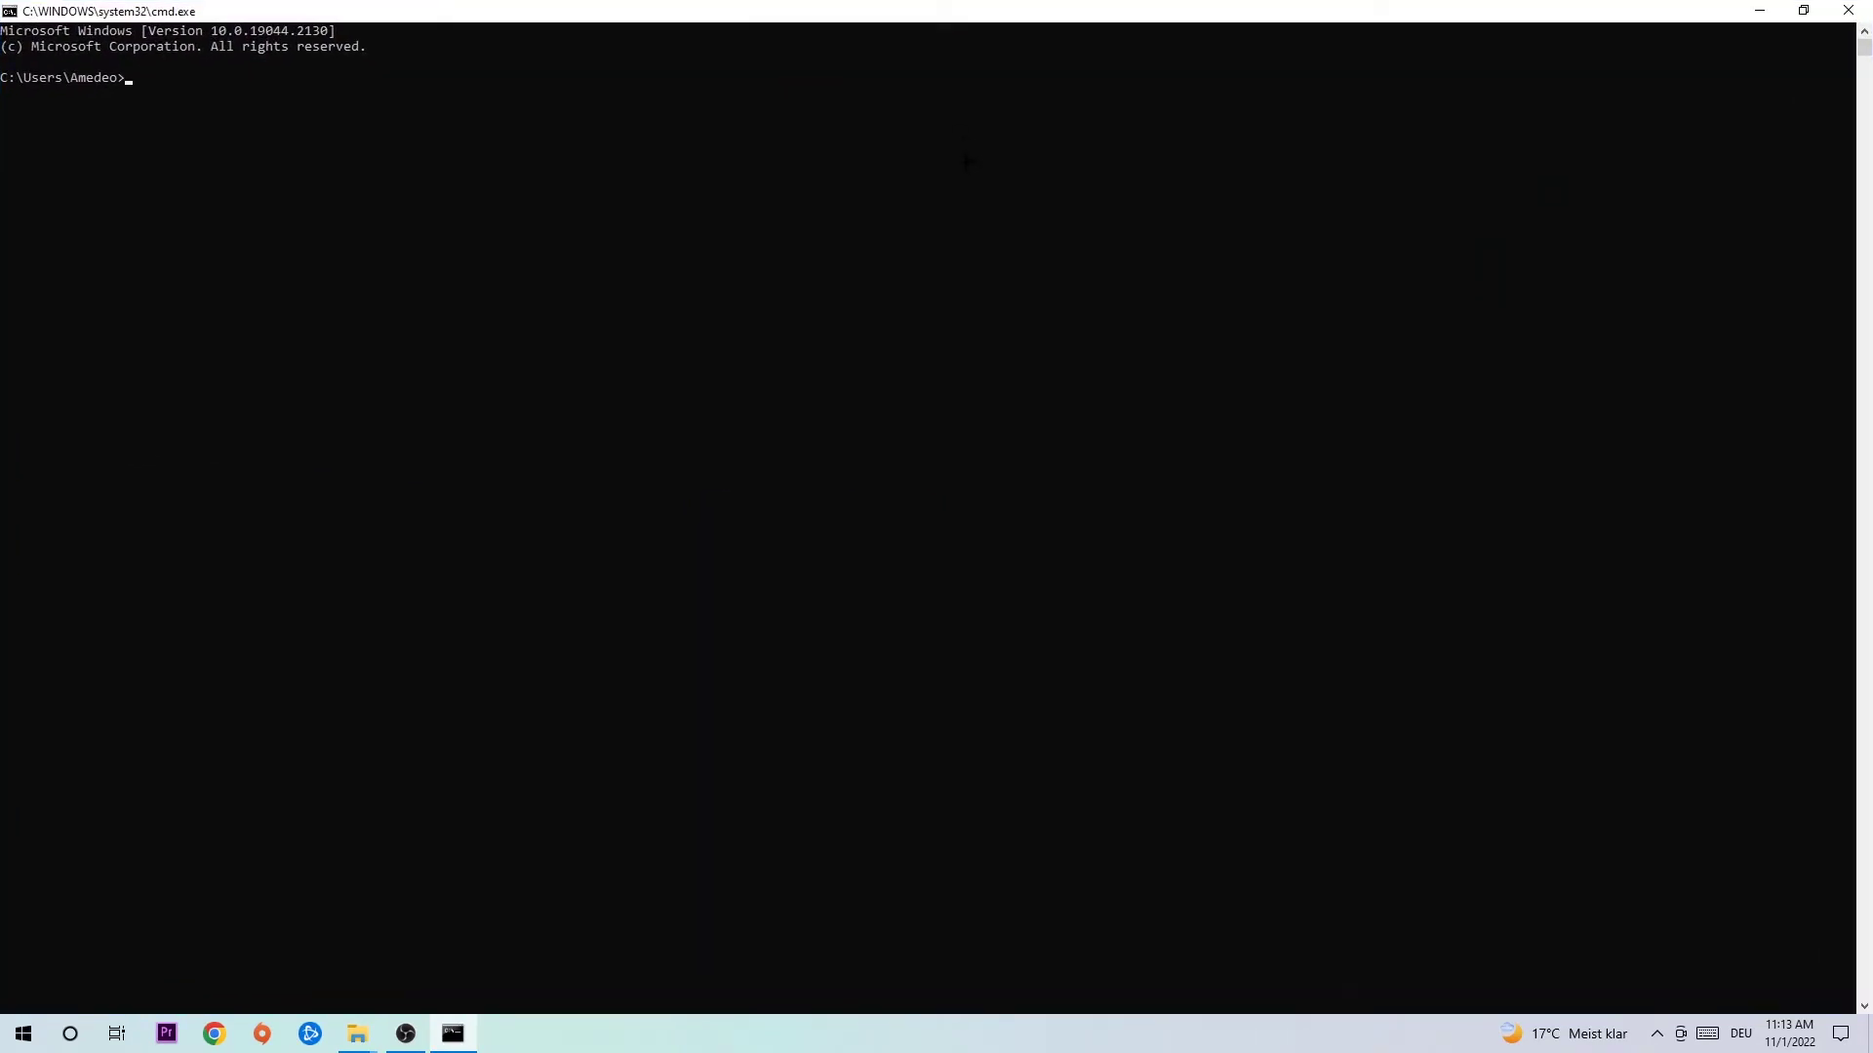
{"action": "type", "text": "i"}
{"action": "type", "text": "pconfig /"}
{"action": "type", "text": "f"}
{"action": "type", "text": "lushdns"}
{"action": "key", "text": "Return"}
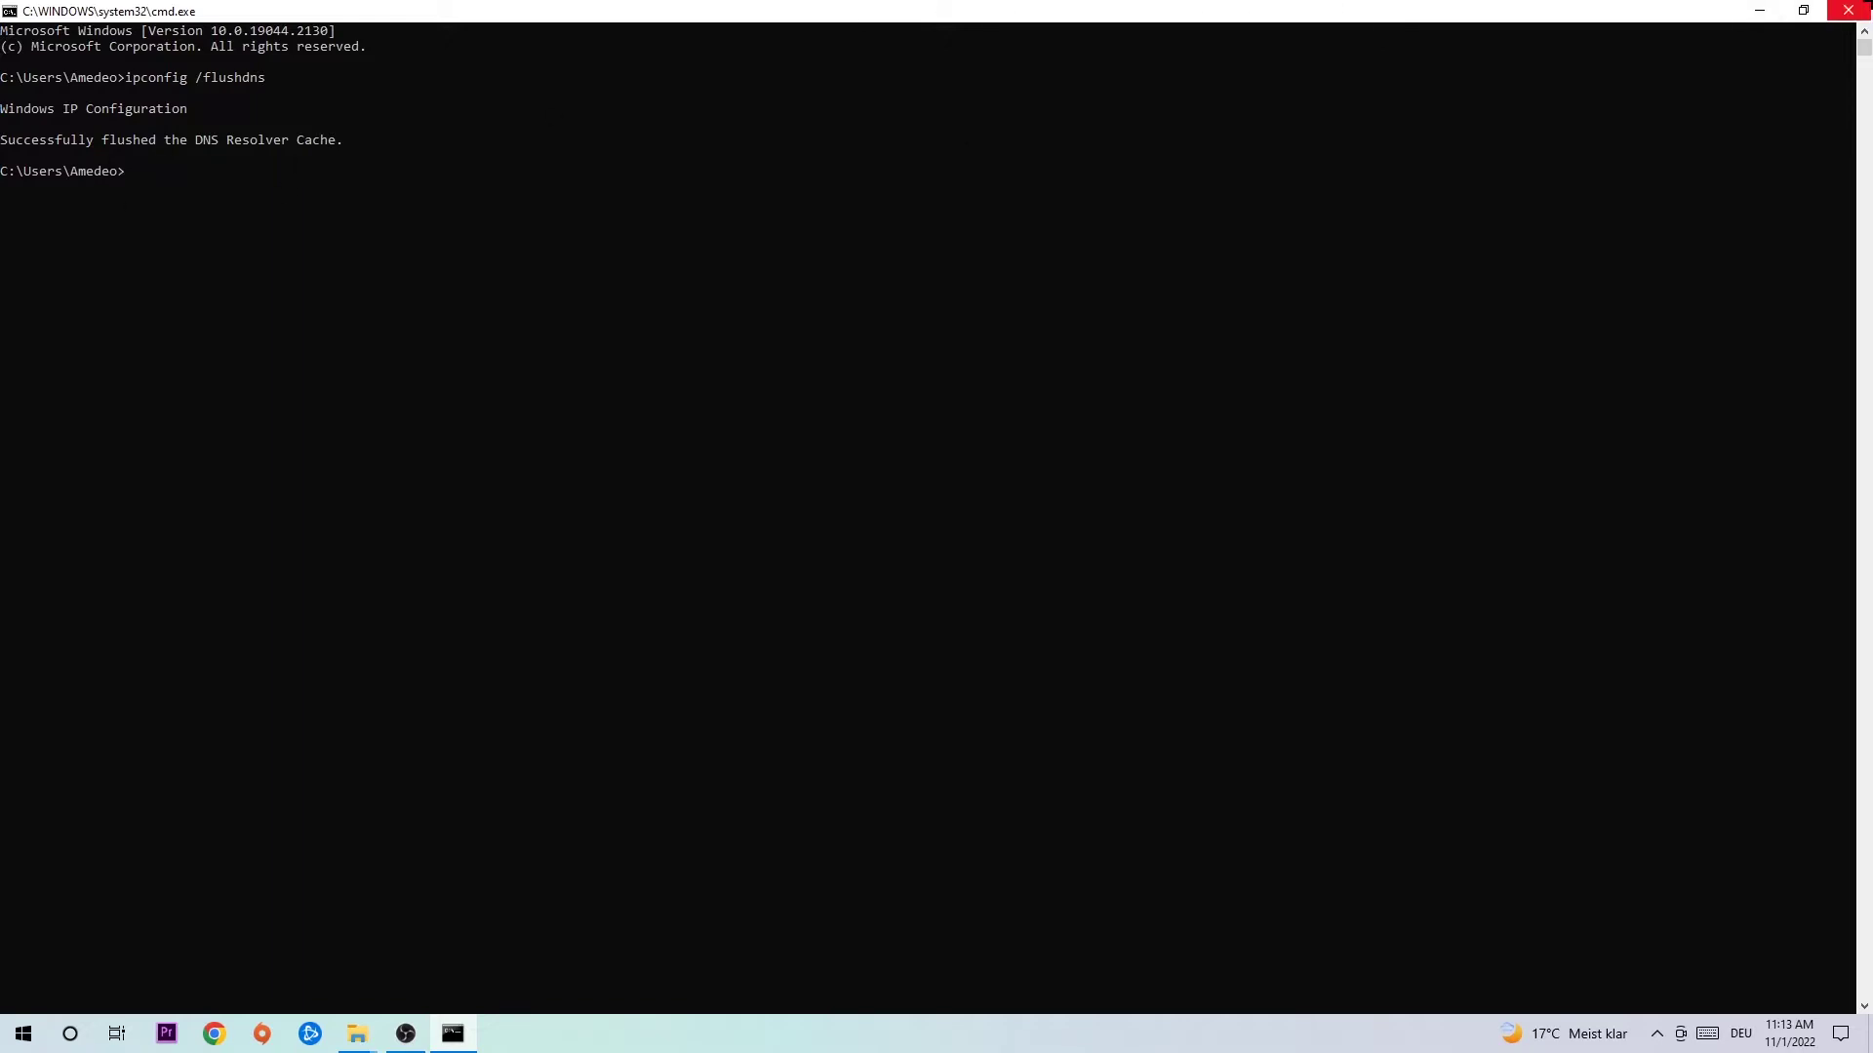
- Close Command Prompt and reach Network and Sharing Center through Settings > Network & Internet
{"action": "left_click", "coordinate": [1848, 13]}
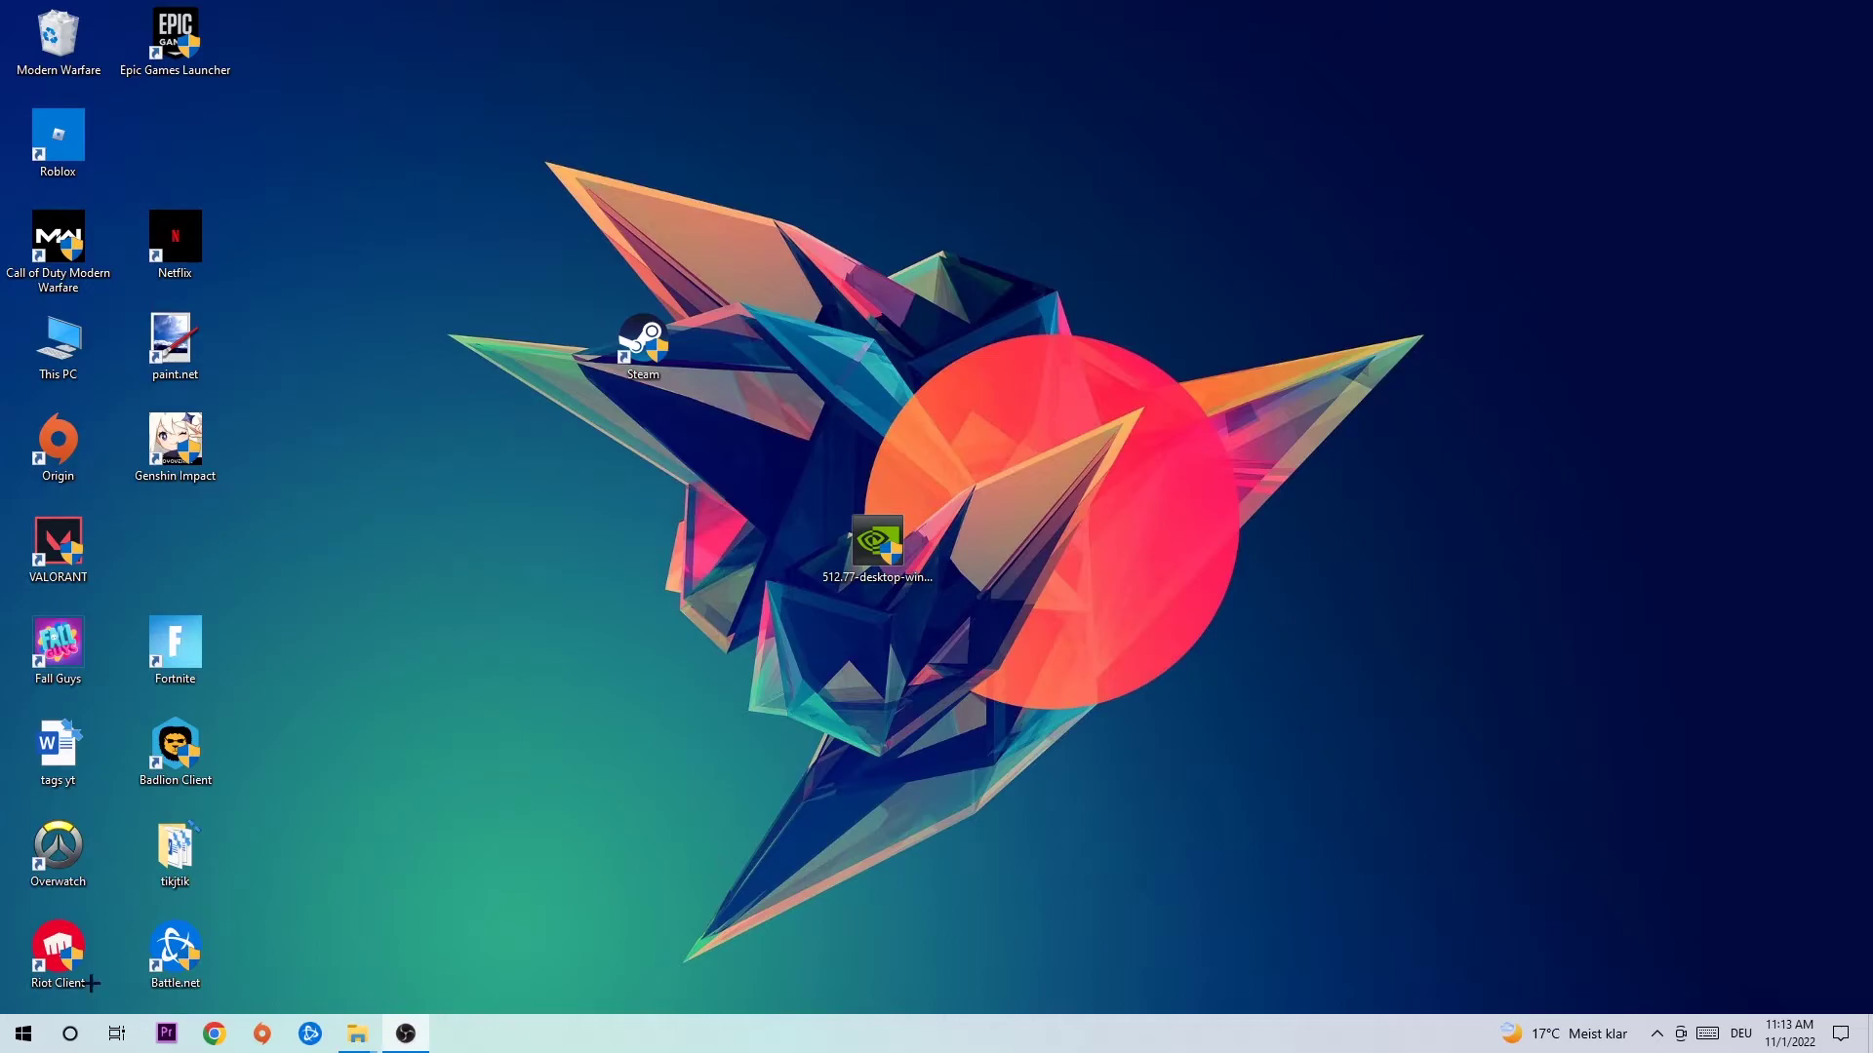
{"action": "left_click", "coordinate": [21, 1034]}
{"action": "left_click", "coordinate": [24, 943]}
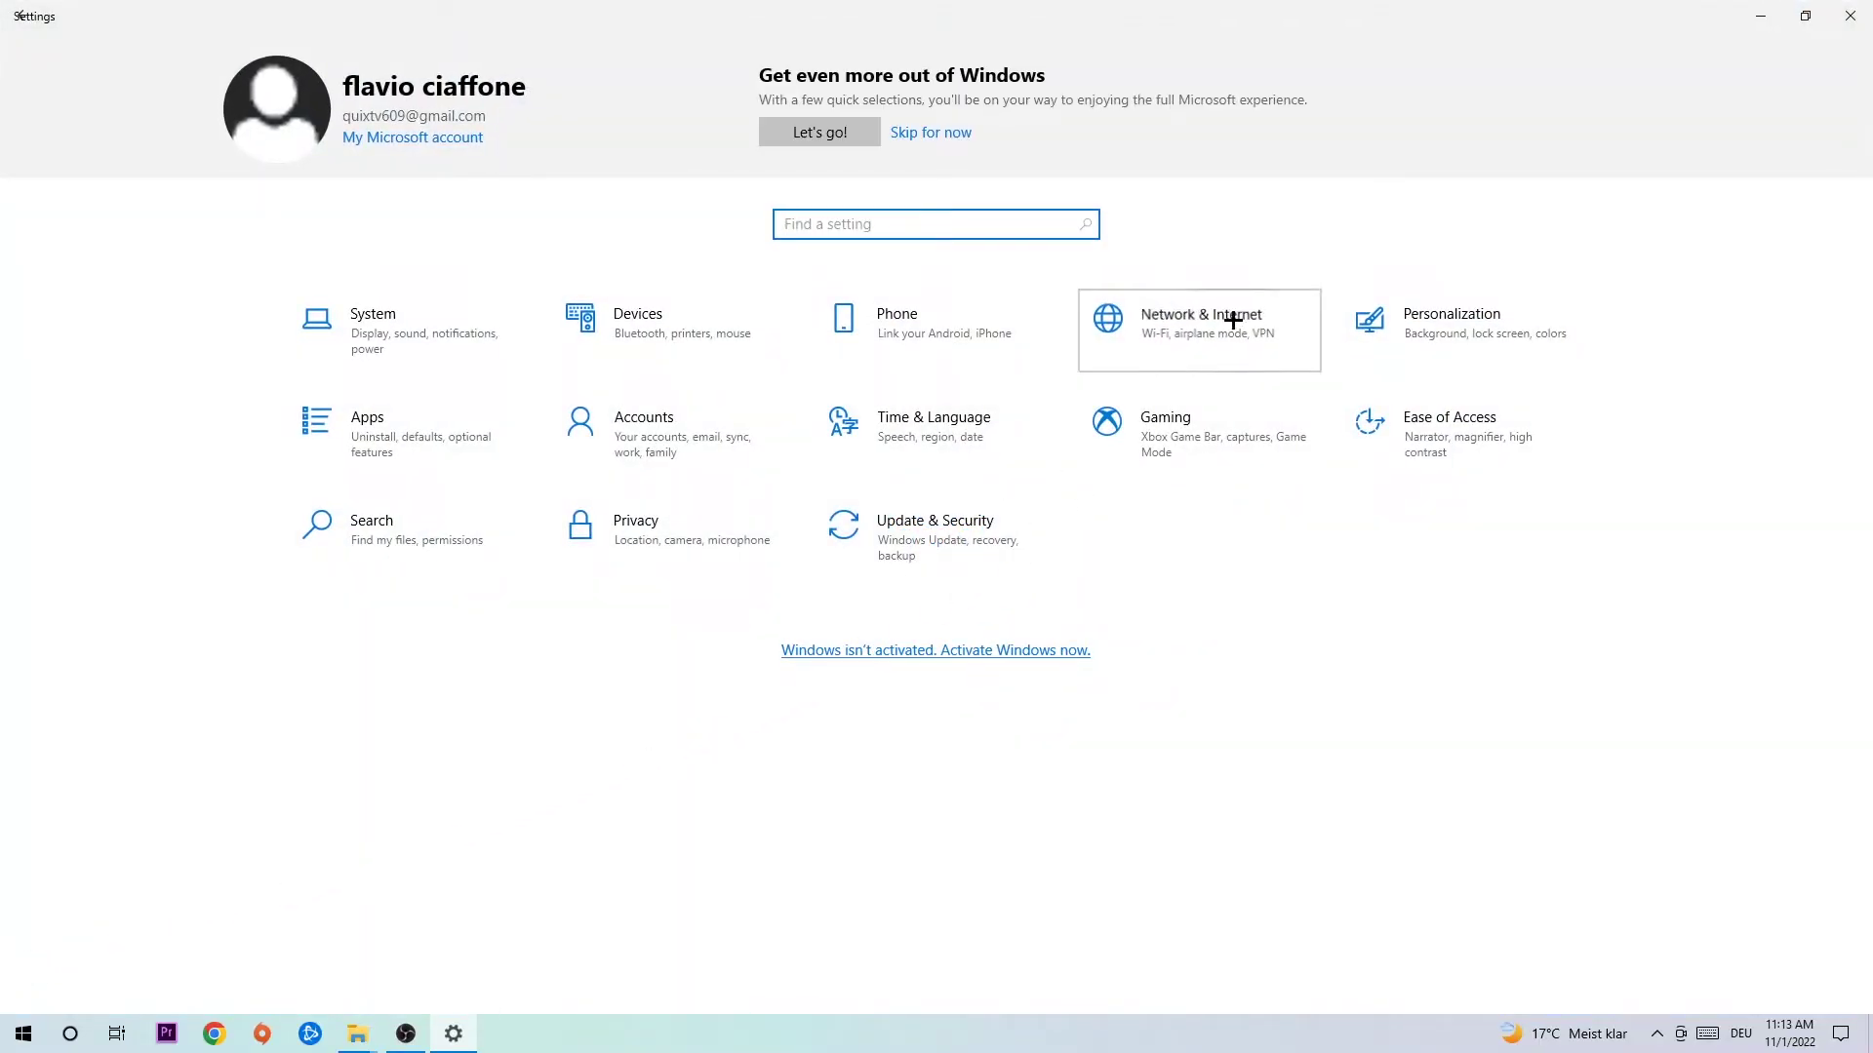
{"action": "left_click", "coordinate": [1202, 322]}
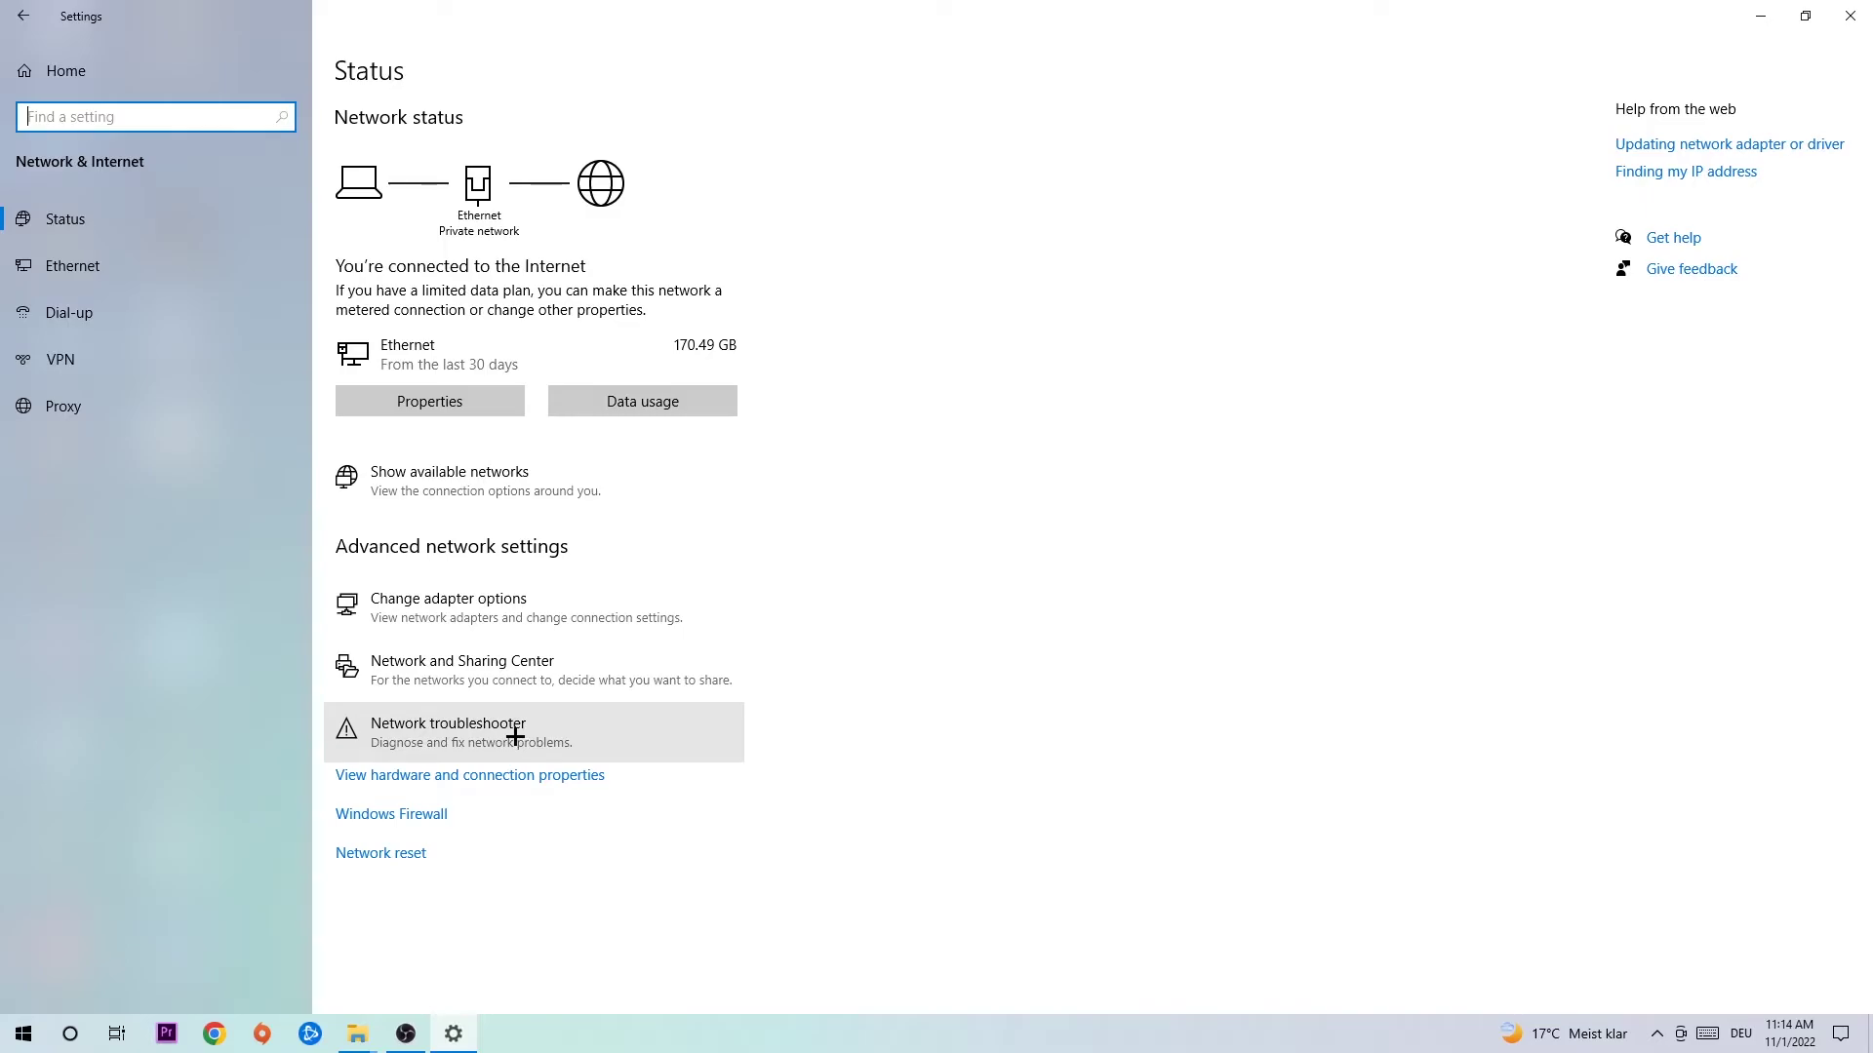
{"action": "left_click", "coordinate": [568, 667]}
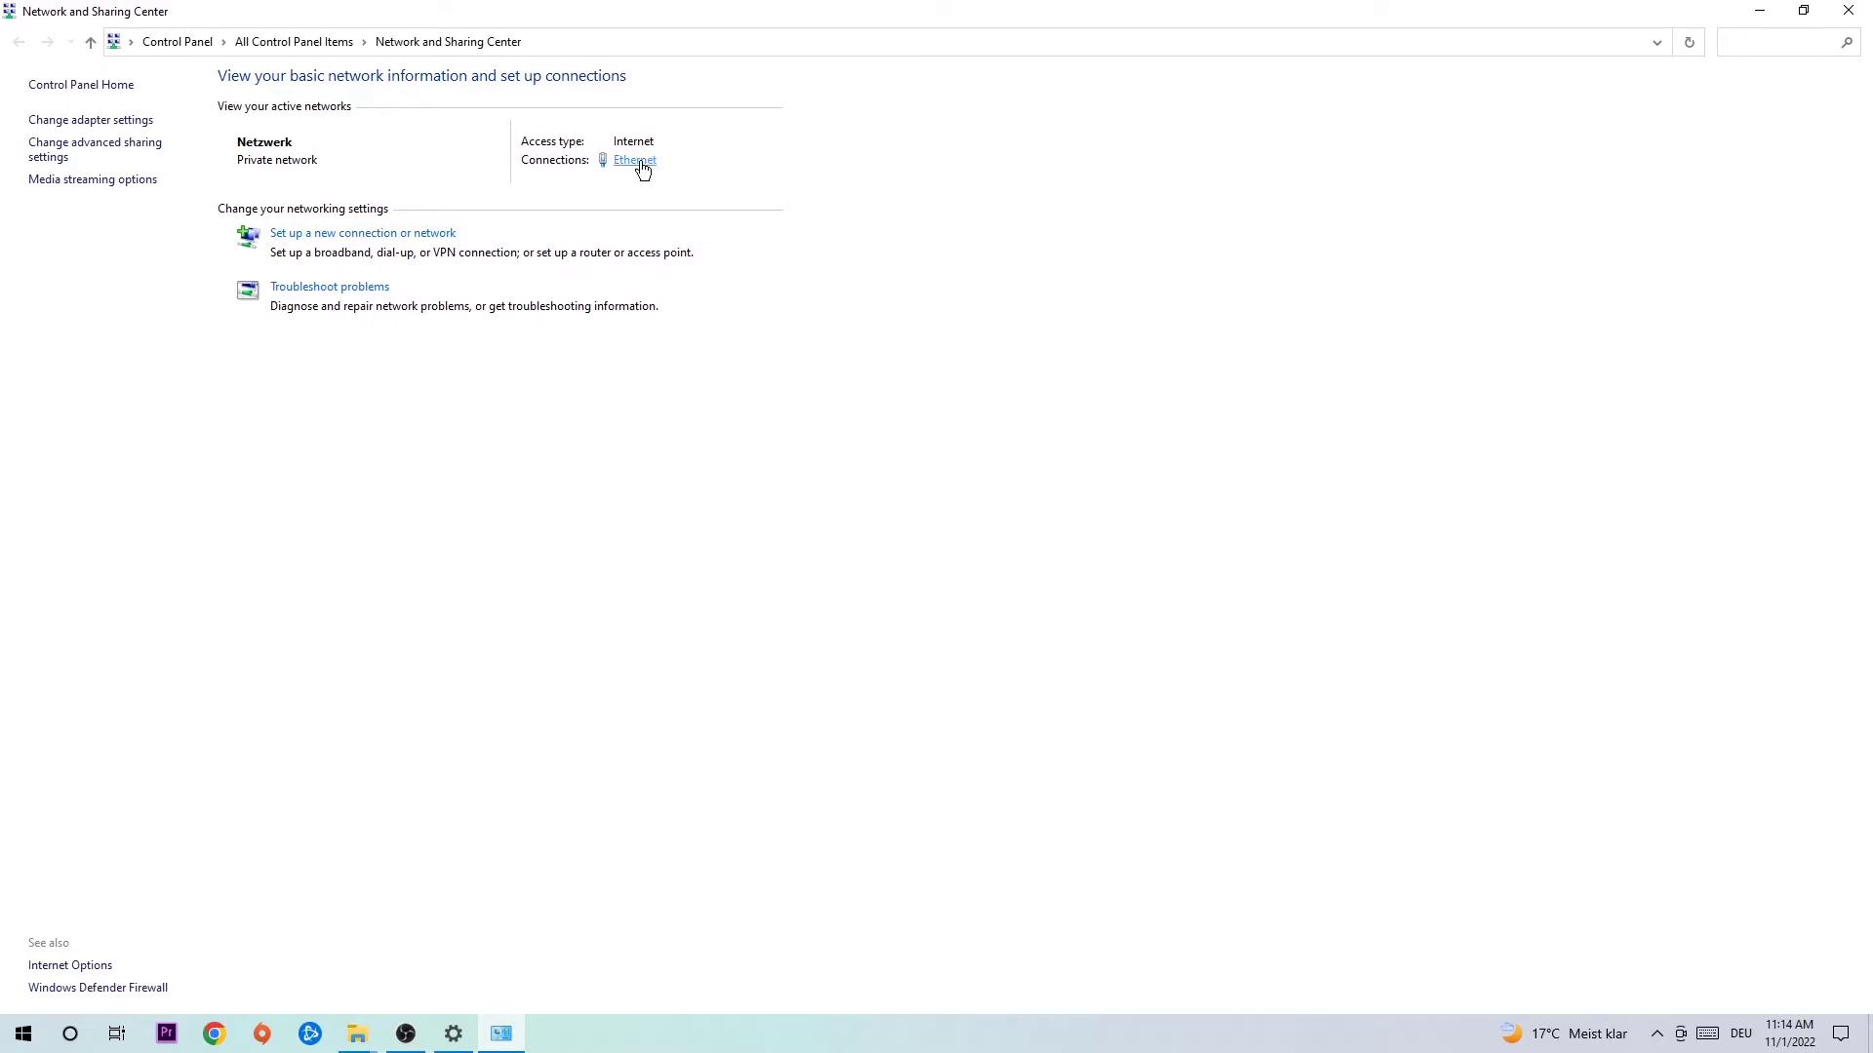
- Set Ethernet's IPv4 properties to 'Use the following DNS server addresses' and confirm
{"action": "left_click", "coordinate": [640, 163]}
{"action": "left_click_drag", "start_coordinate": [812, 318], "coordinate": [681, 237]}
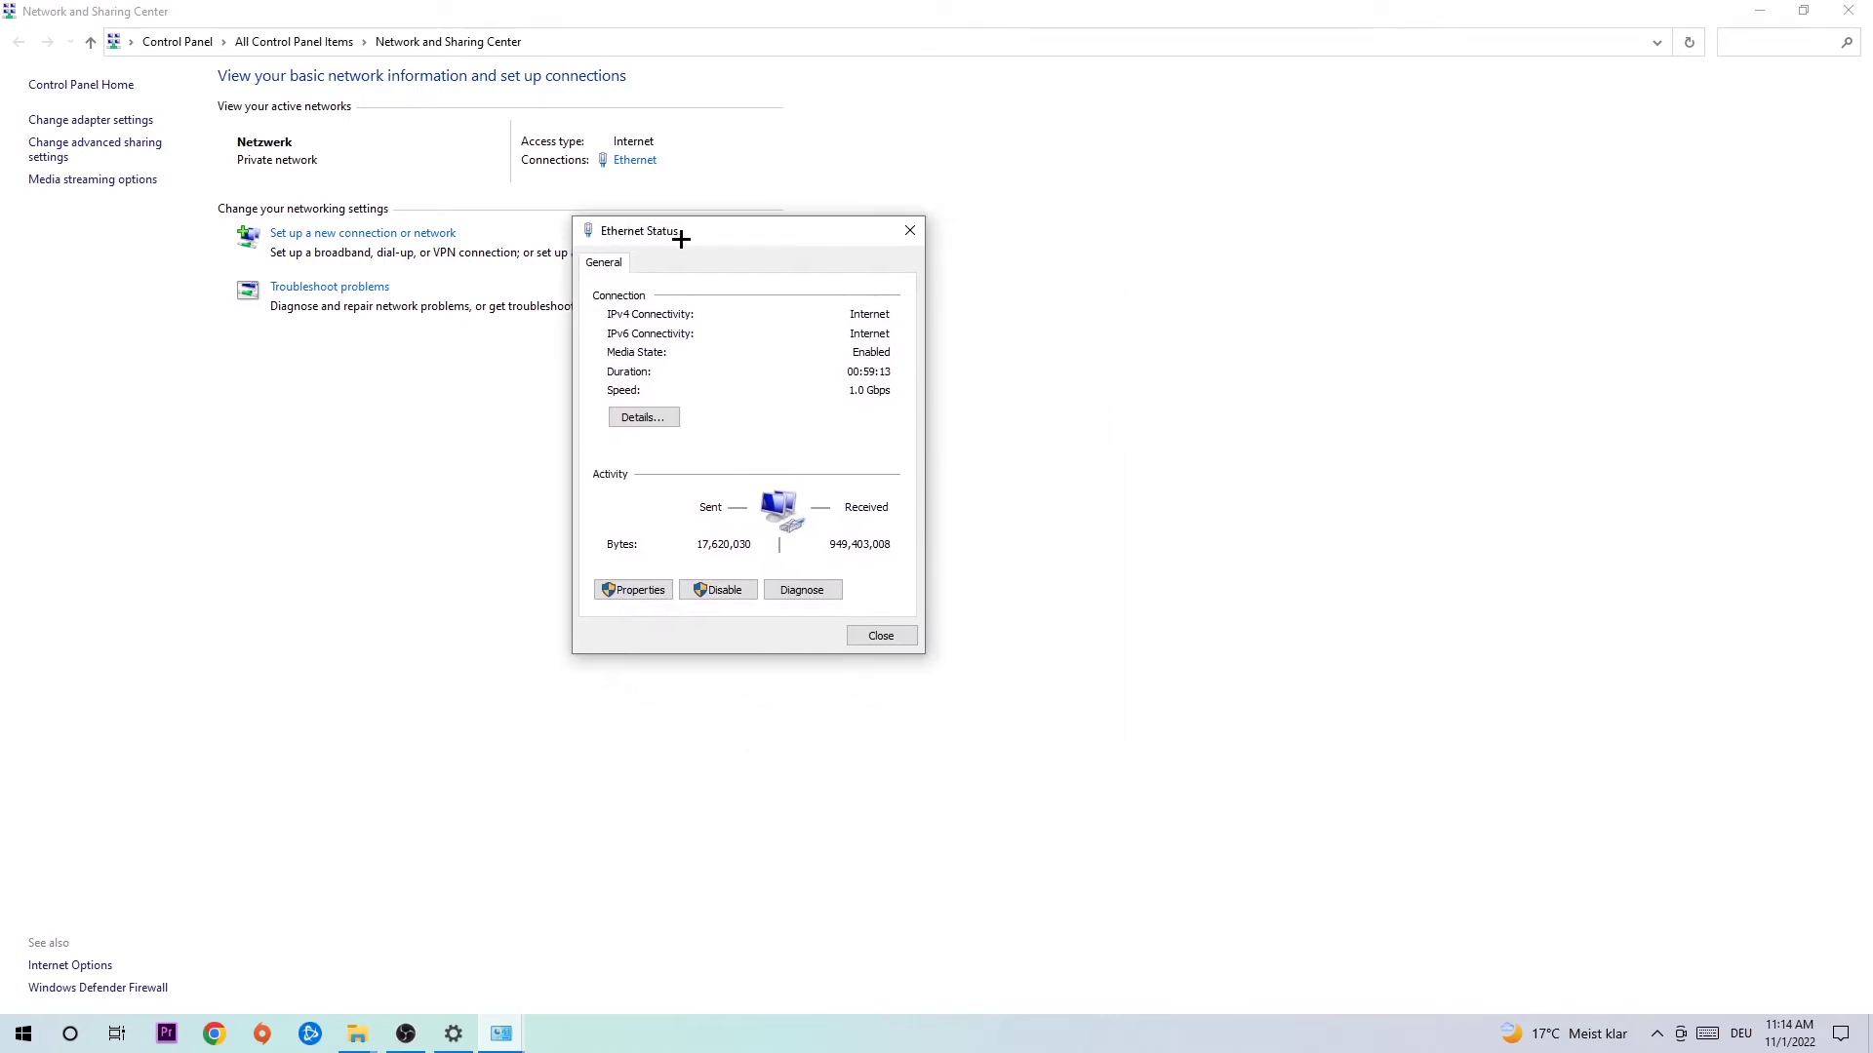
{"action": "left_click", "coordinate": [635, 594]}
{"action": "left_click_drag", "start_coordinate": [732, 248], "coordinate": [751, 175]}
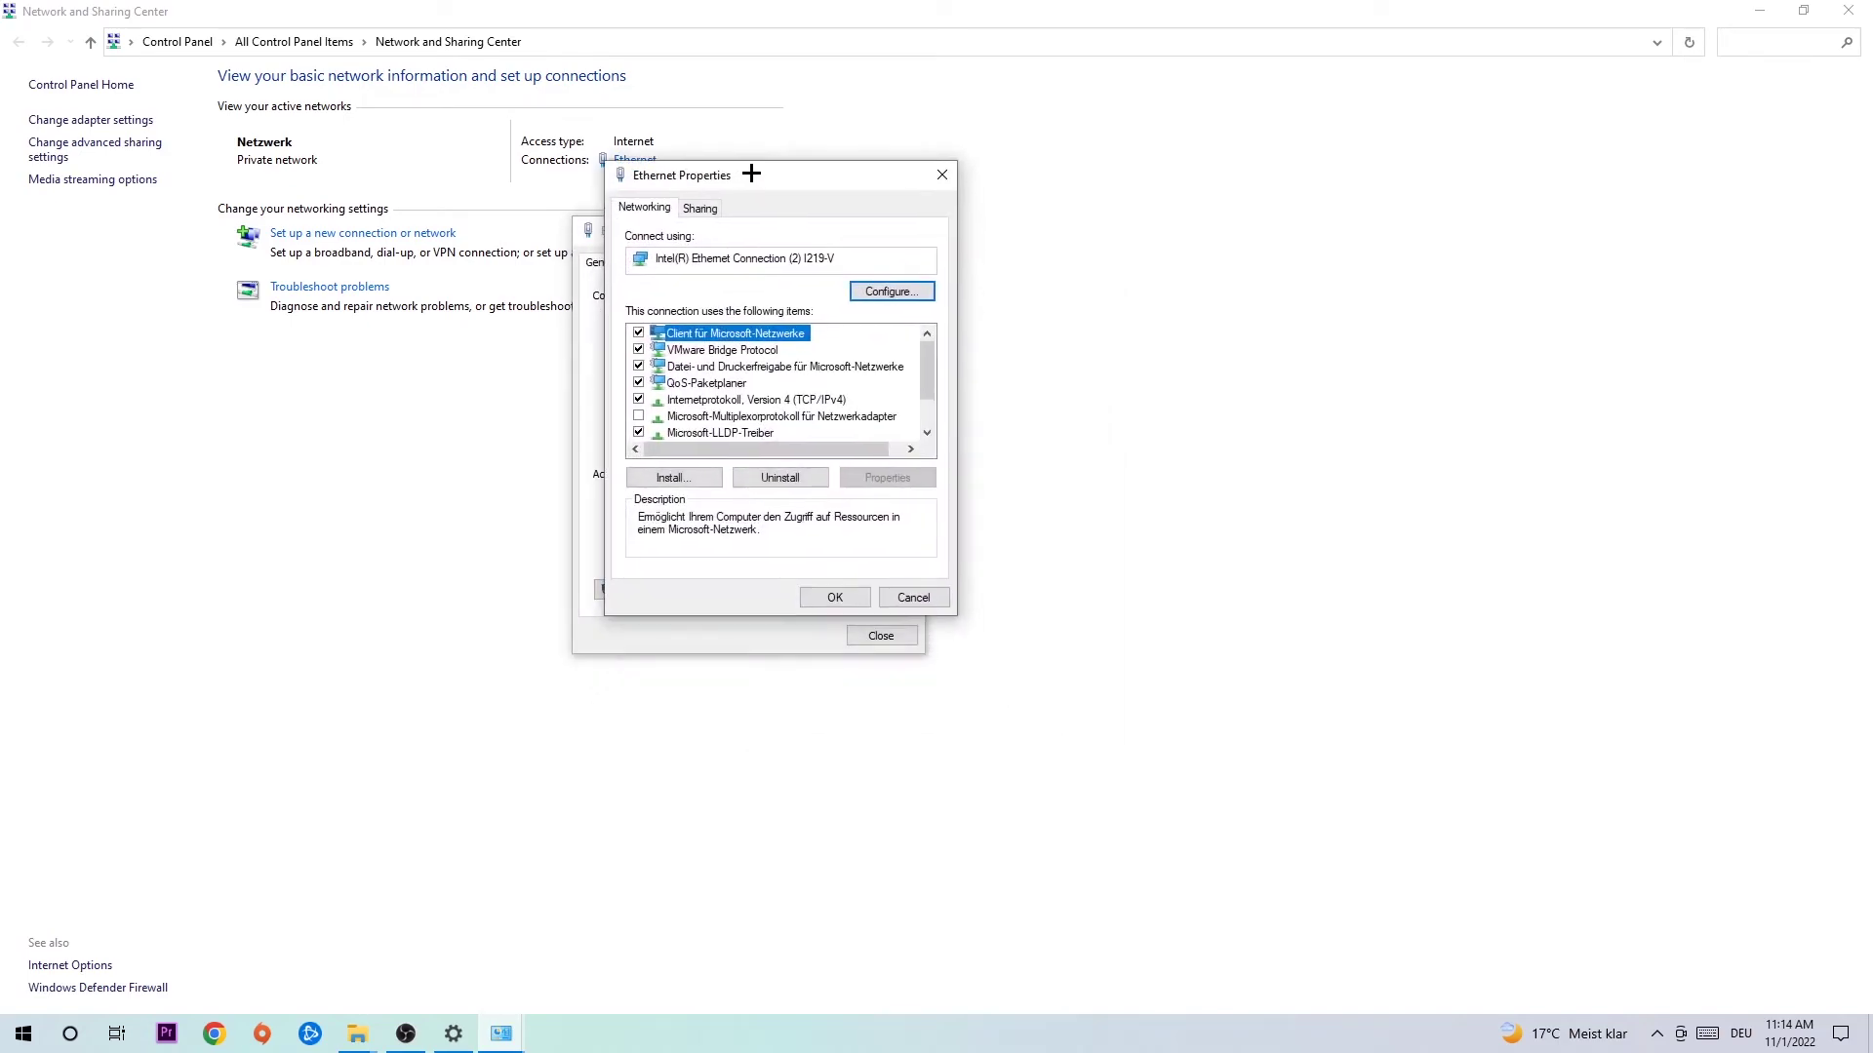
{"action": "double_click", "coordinate": [718, 401]}
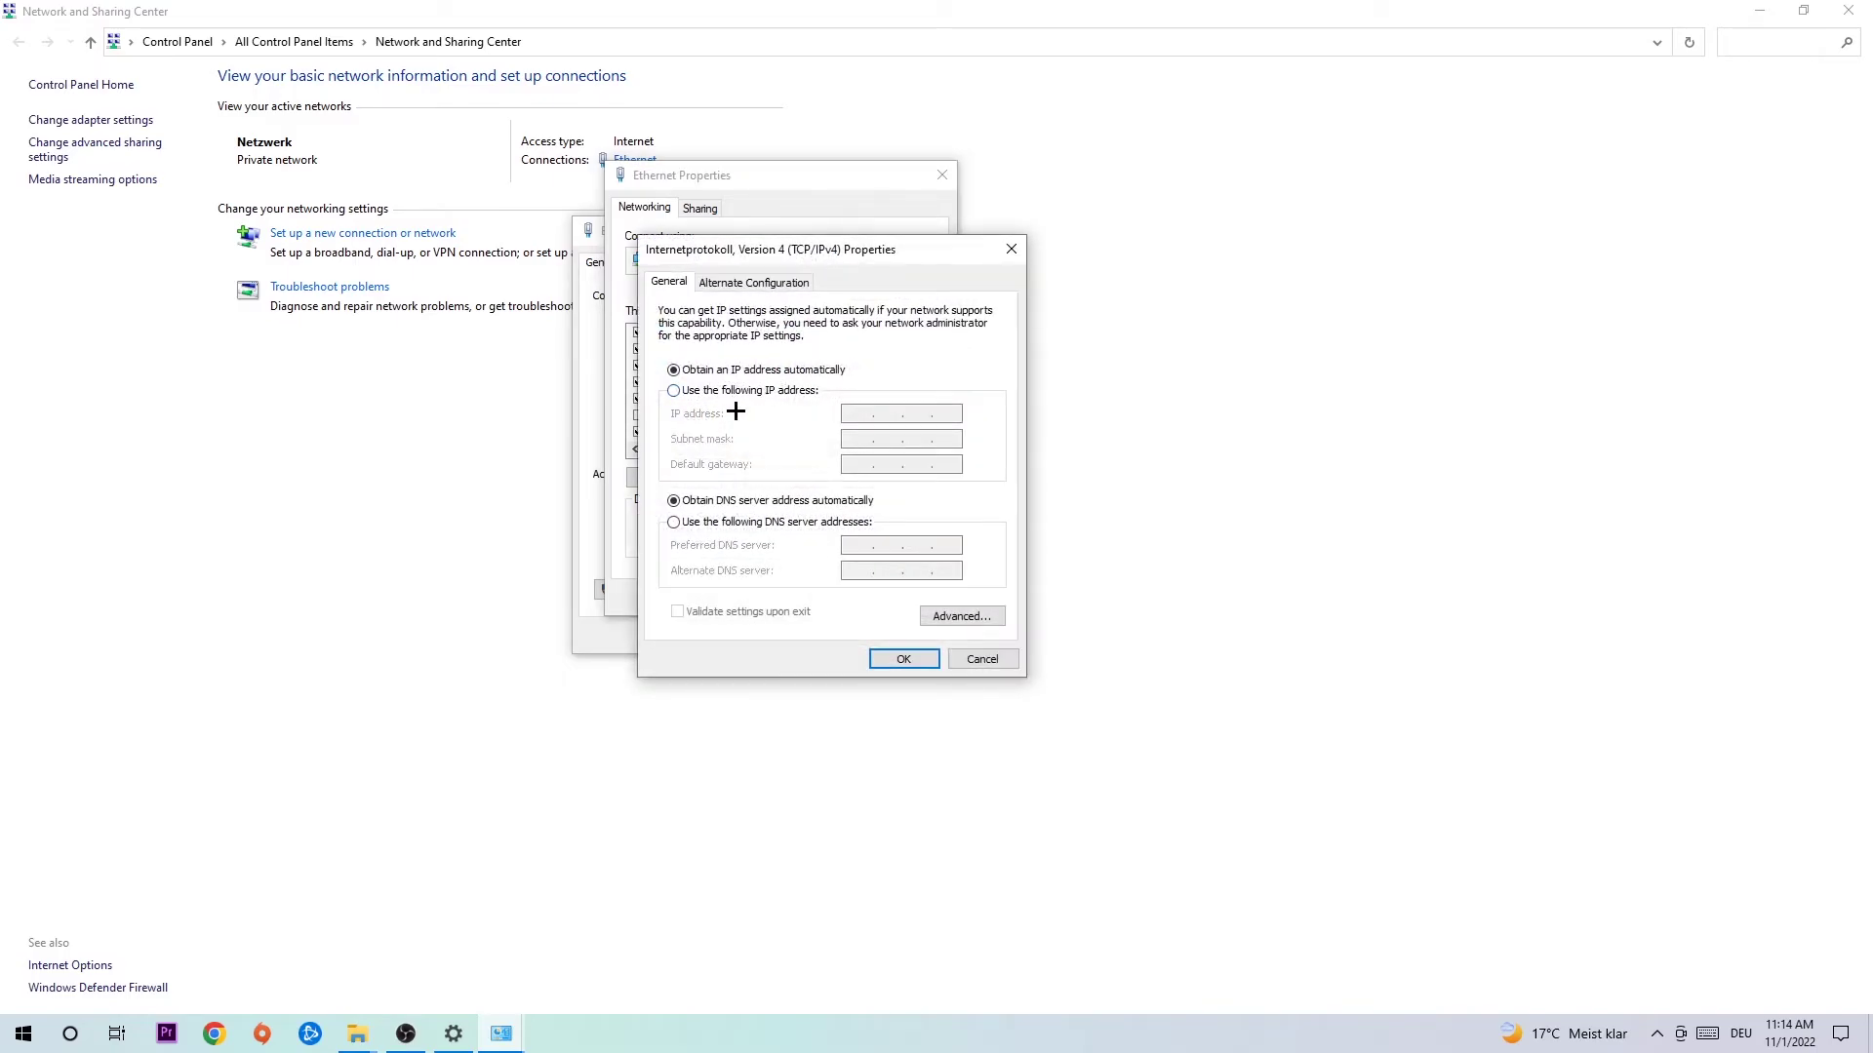
{"action": "left_click", "coordinate": [698, 523]}
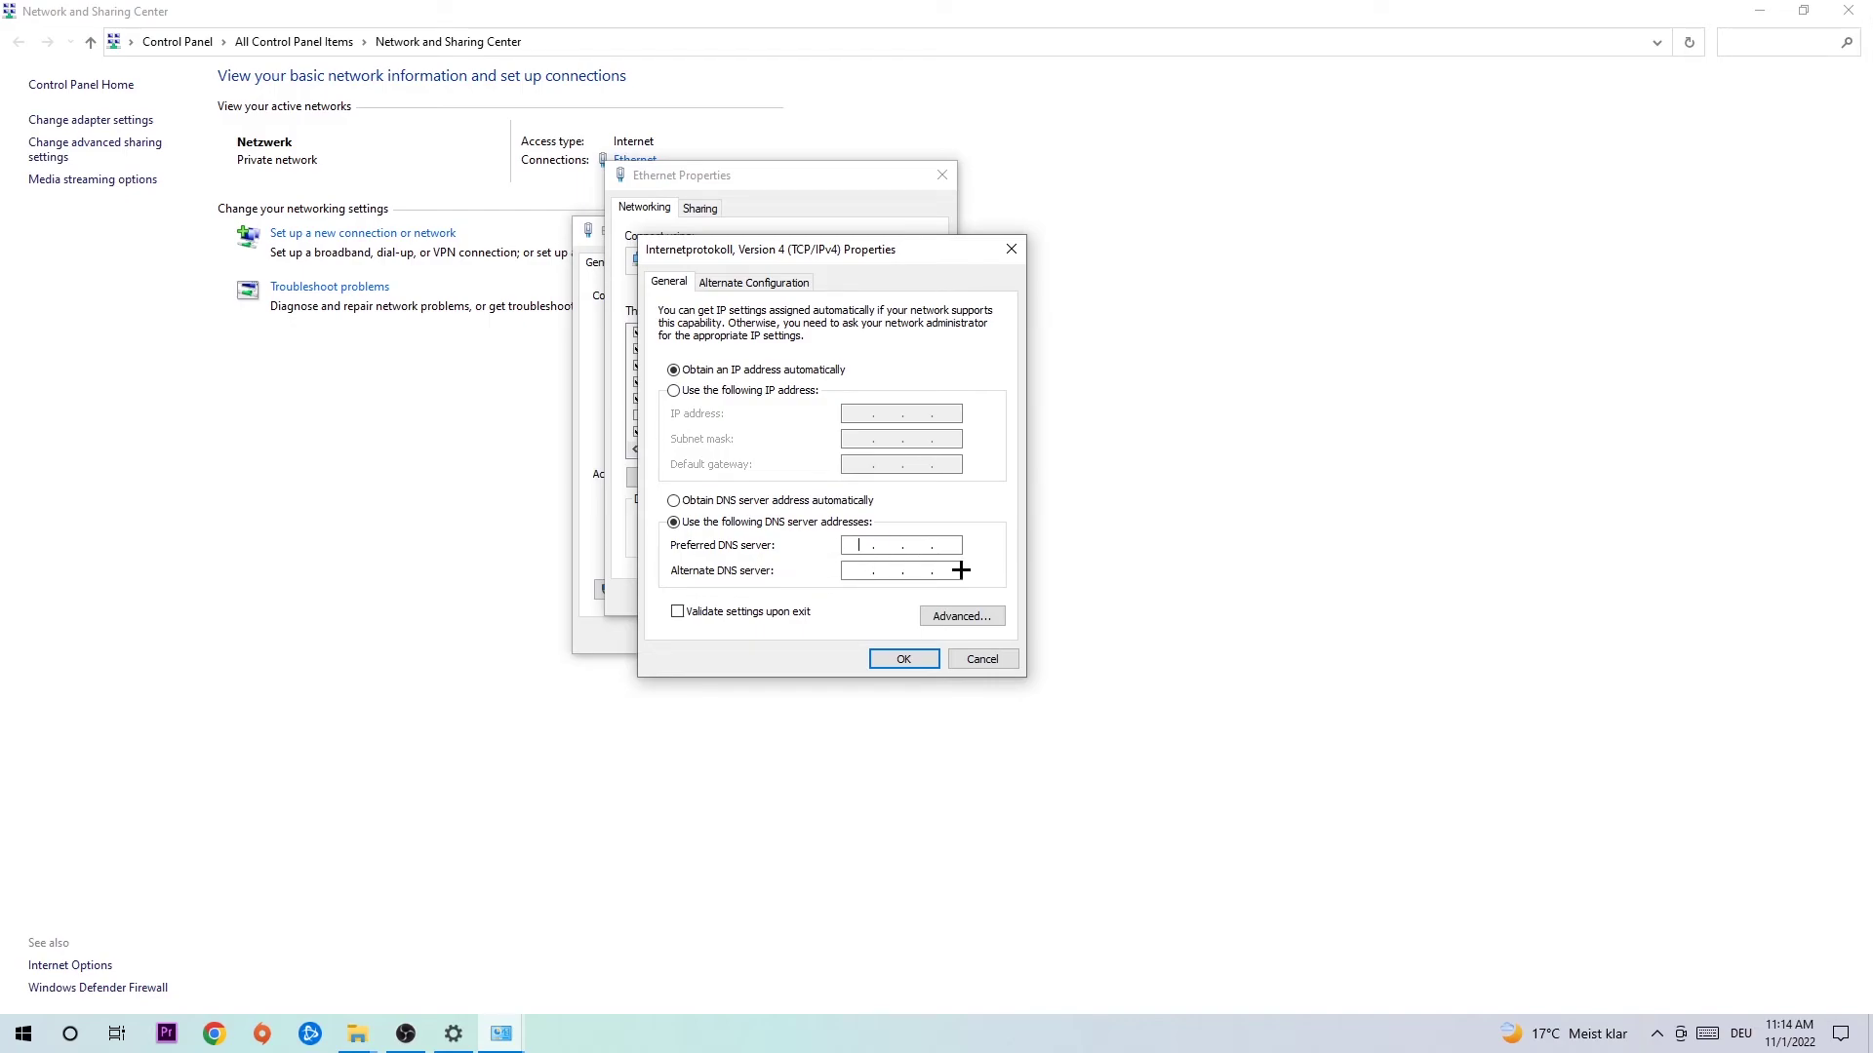
{"action": "left_click", "coordinate": [902, 658]}
- Confirm and close the Ethernet Properties window
{"action": "left_click", "coordinate": [943, 177]}
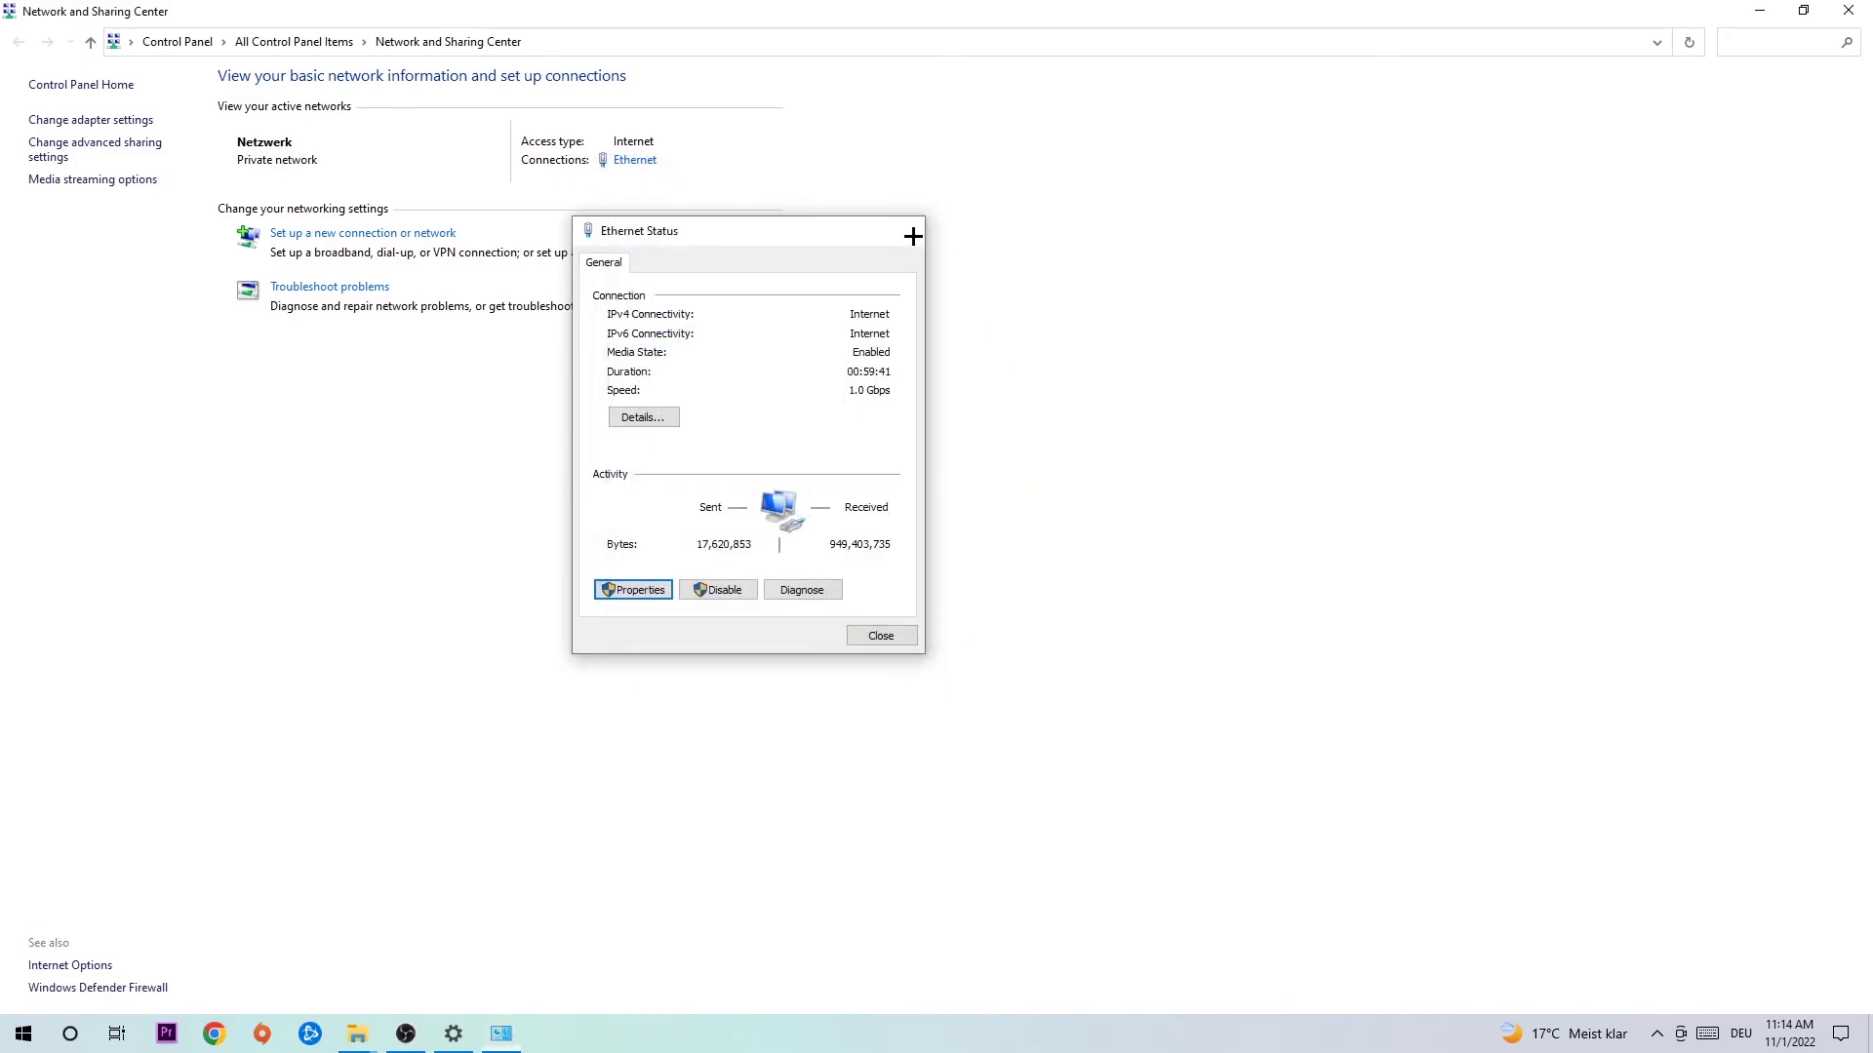